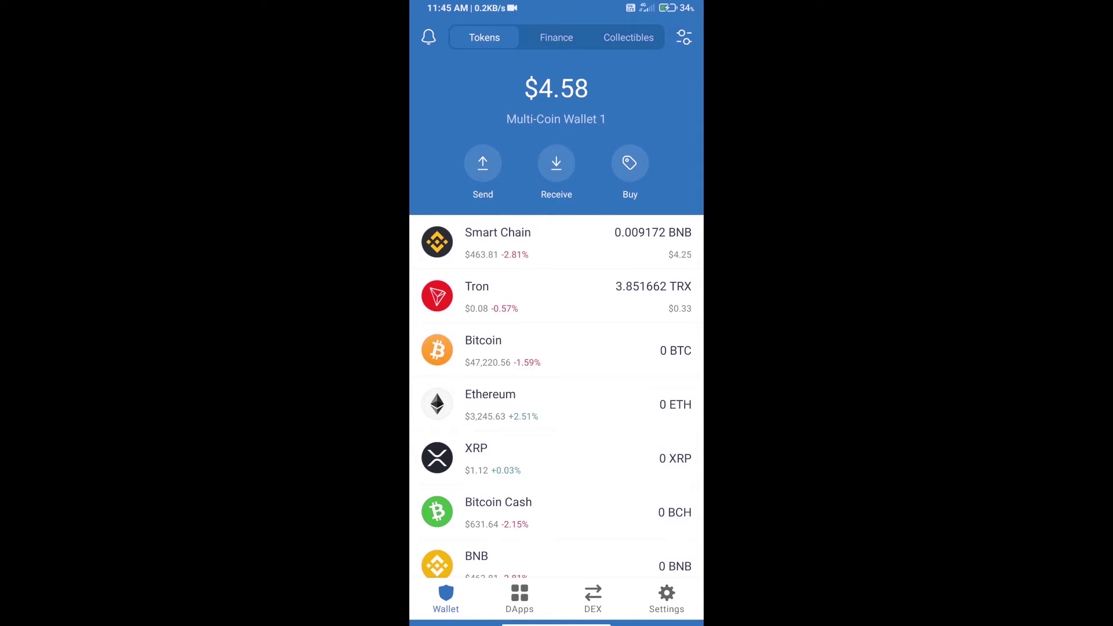
# Choose Smart Chain BNB, open PancakeSwap from DApps history and connect Trust Wallet.
pyautogui.click(629, 164)
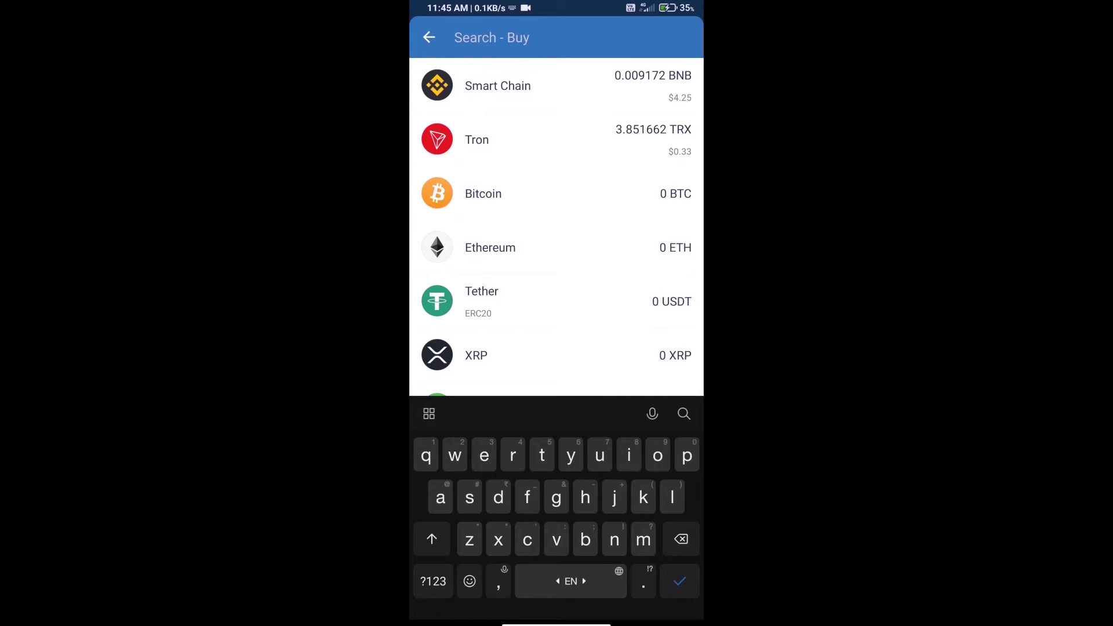
pyautogui.write('bnb')
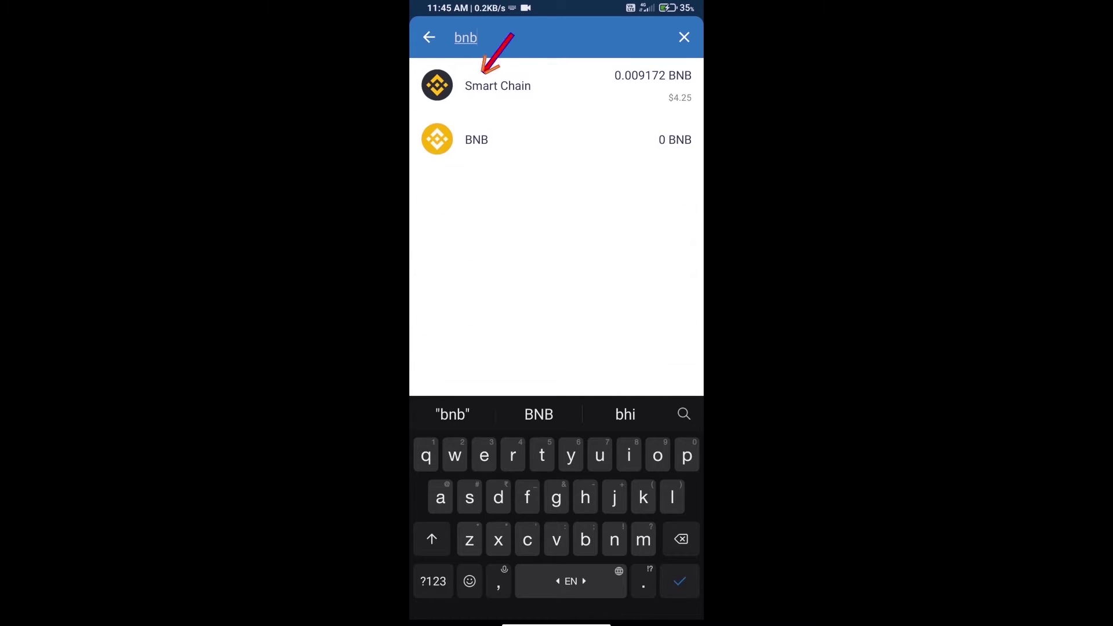
pyautogui.click(497, 85)
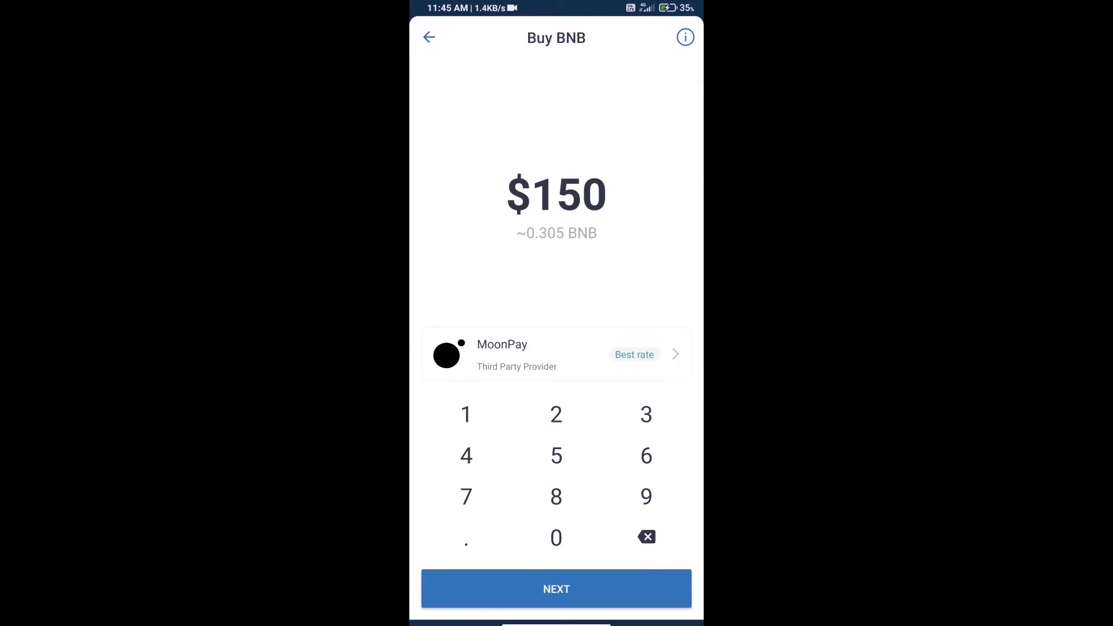
pyautogui.write('50')
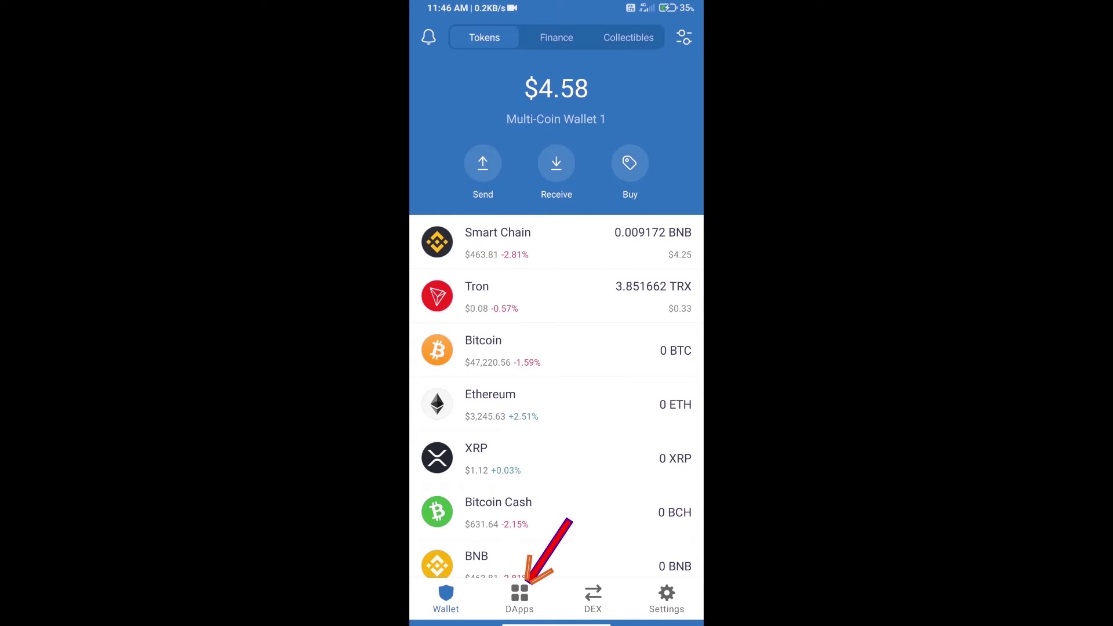
pyautogui.click(520, 599)
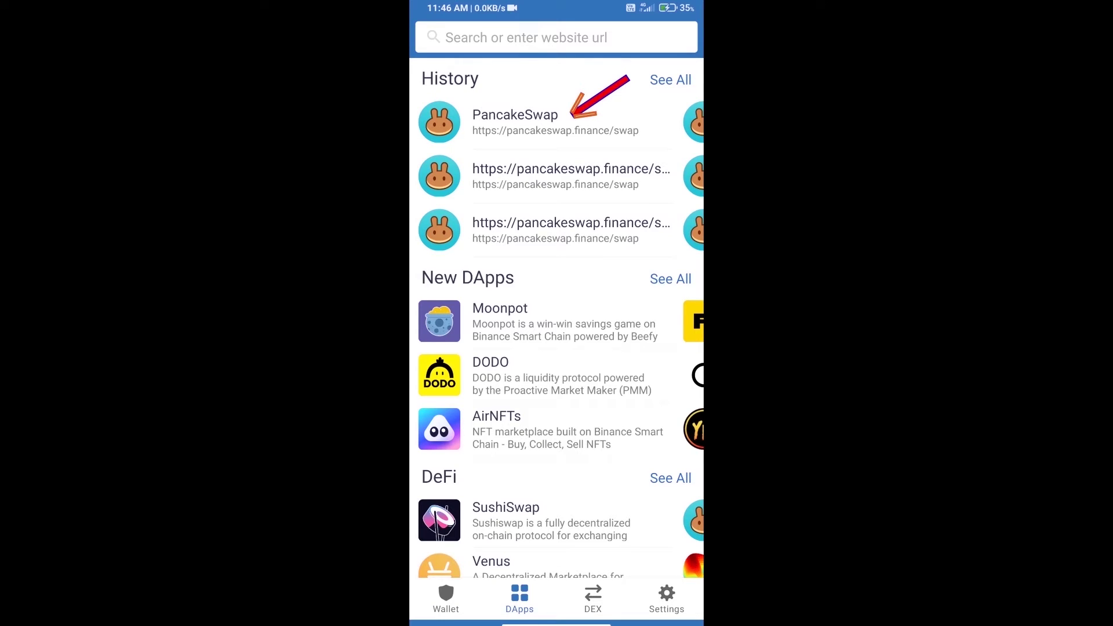
pyautogui.click(515, 122)
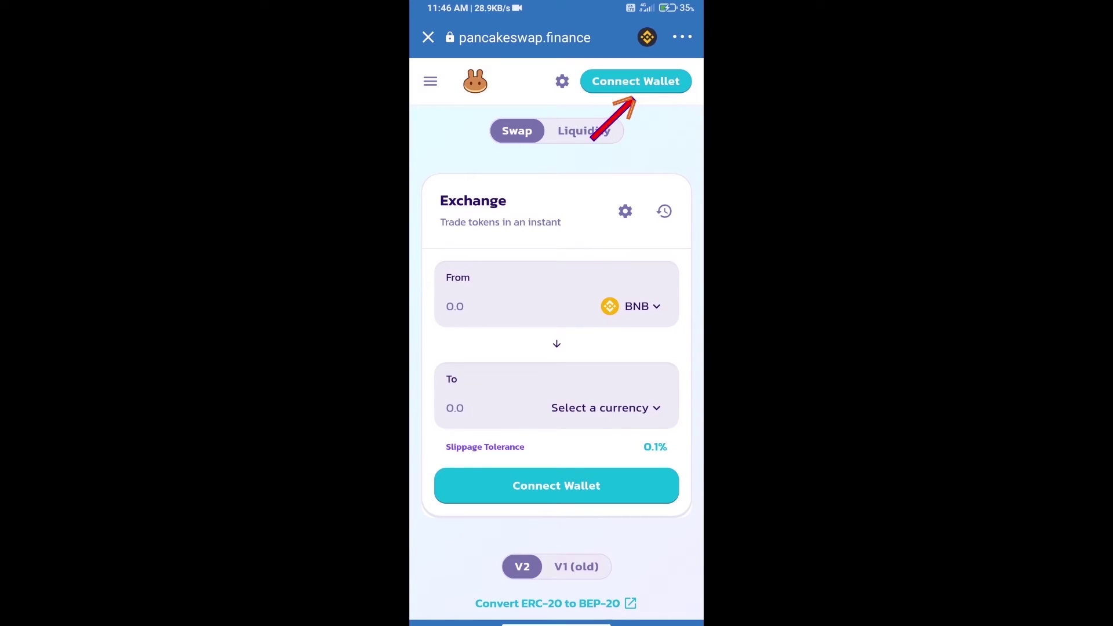
pyautogui.click(636, 82)
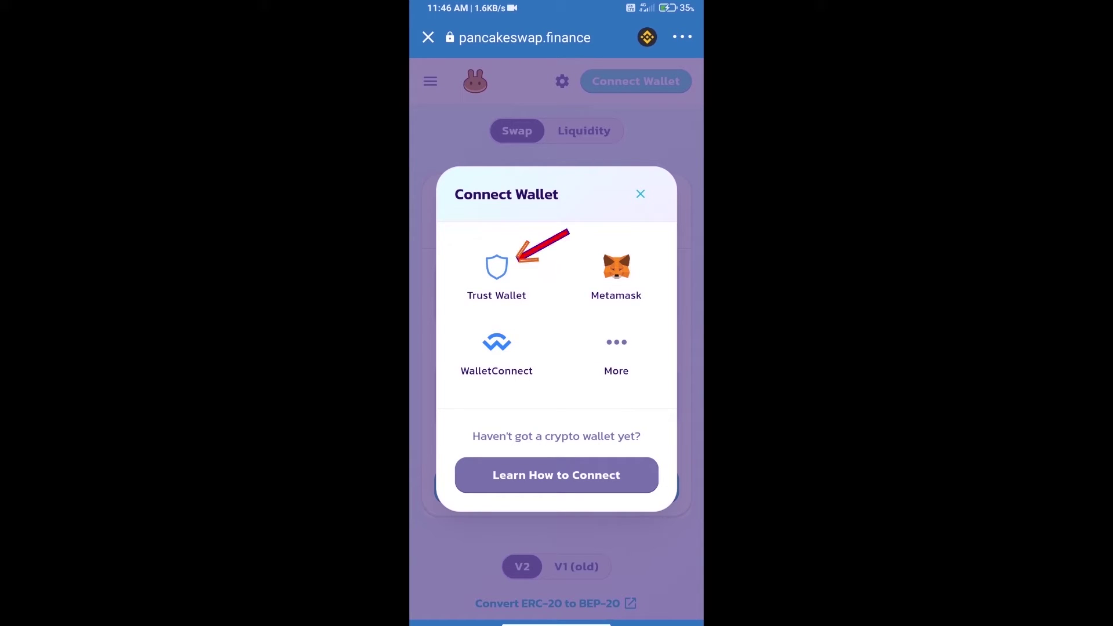
pyautogui.click(497, 274)
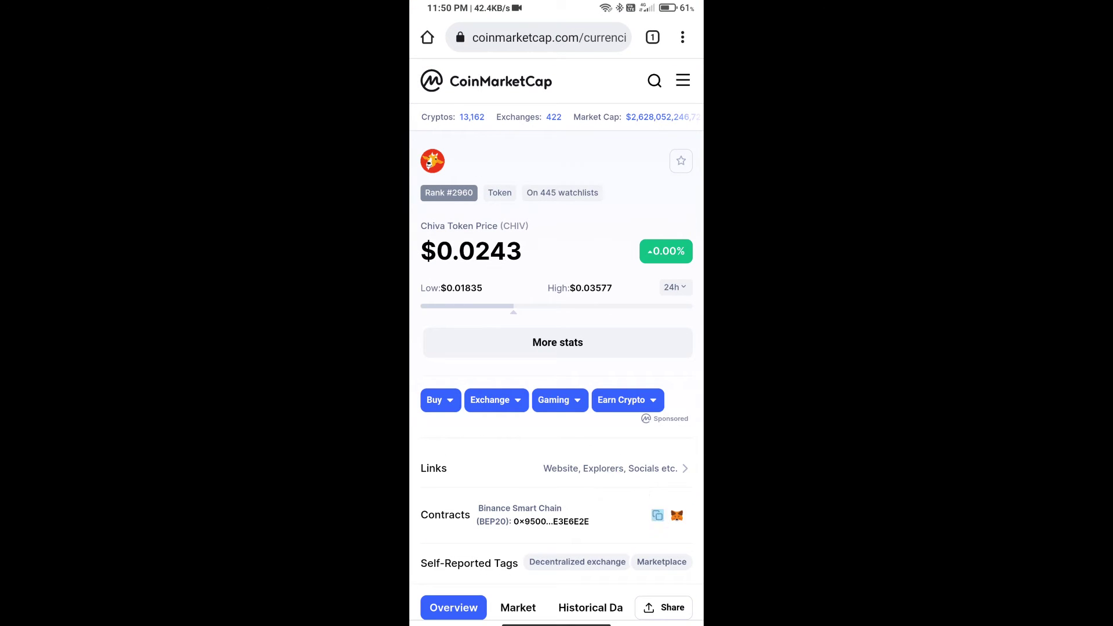
# Copy Chiva Token's BEP20 contract address from its CoinMarketCap page.
pyautogui.click(657, 515)
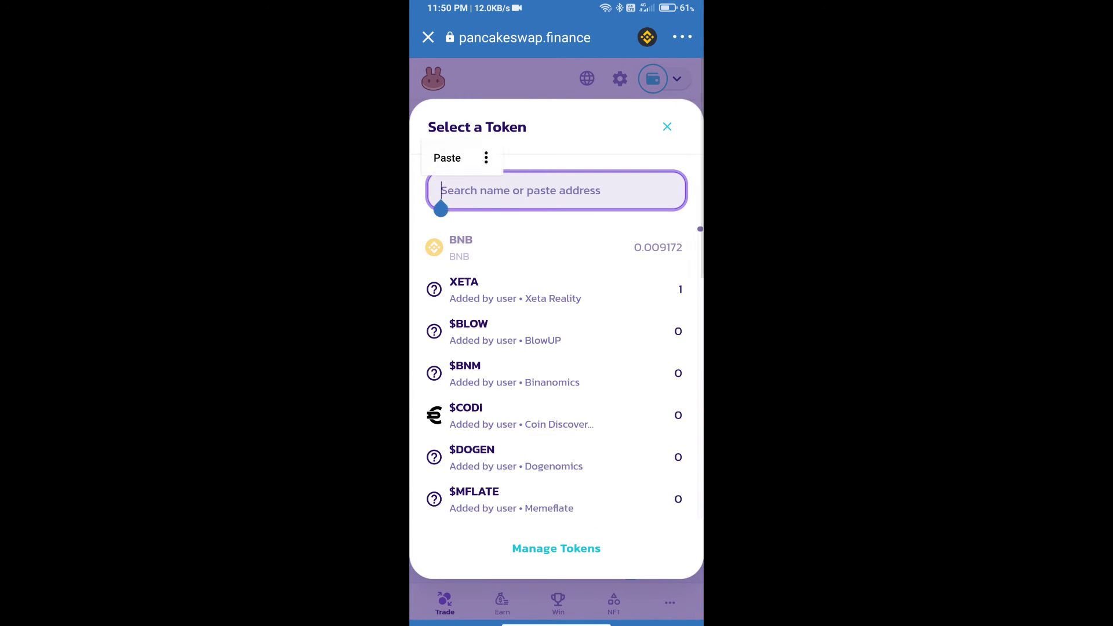
# Paste the CHIV contract address, accept the unknown-token warning, and import Chiva Token.
pyautogui.click(450, 170)
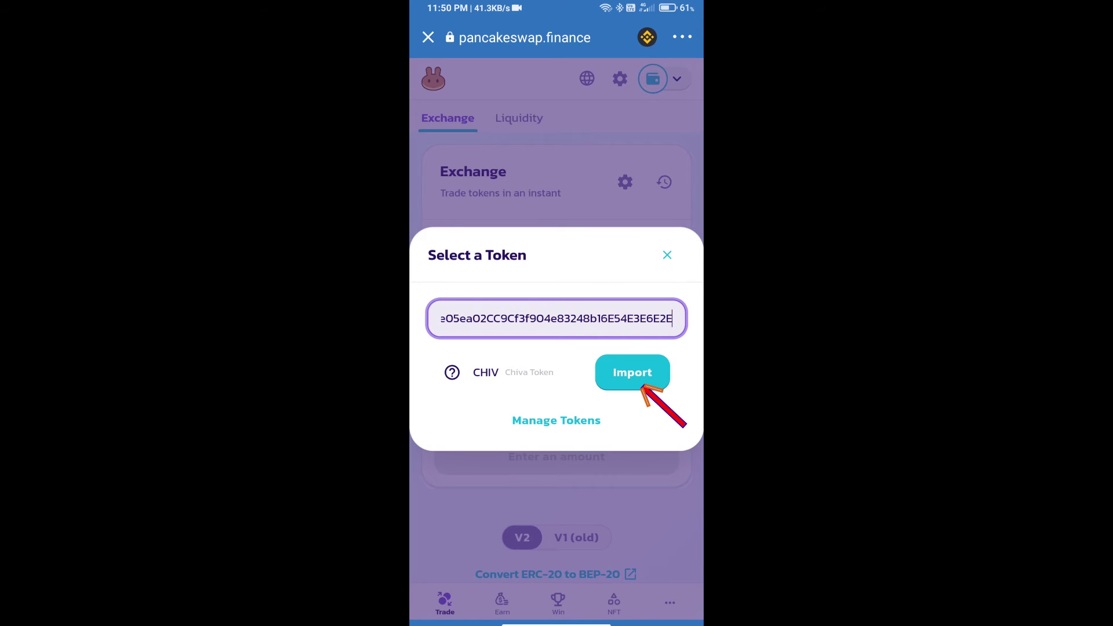
pyautogui.click(633, 373)
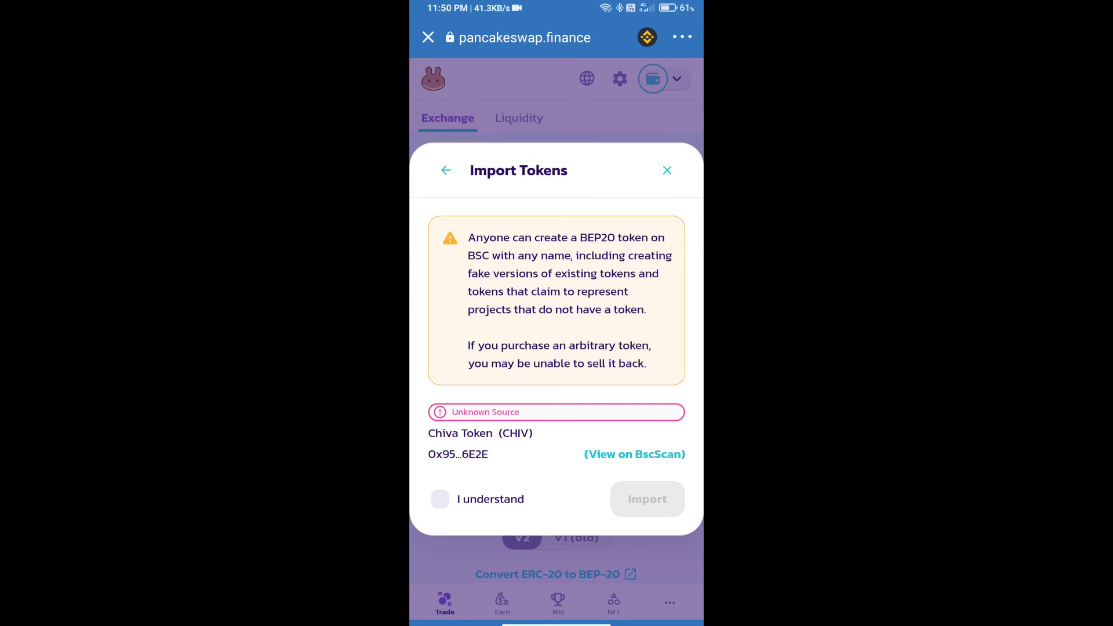
pyautogui.click(441, 498)
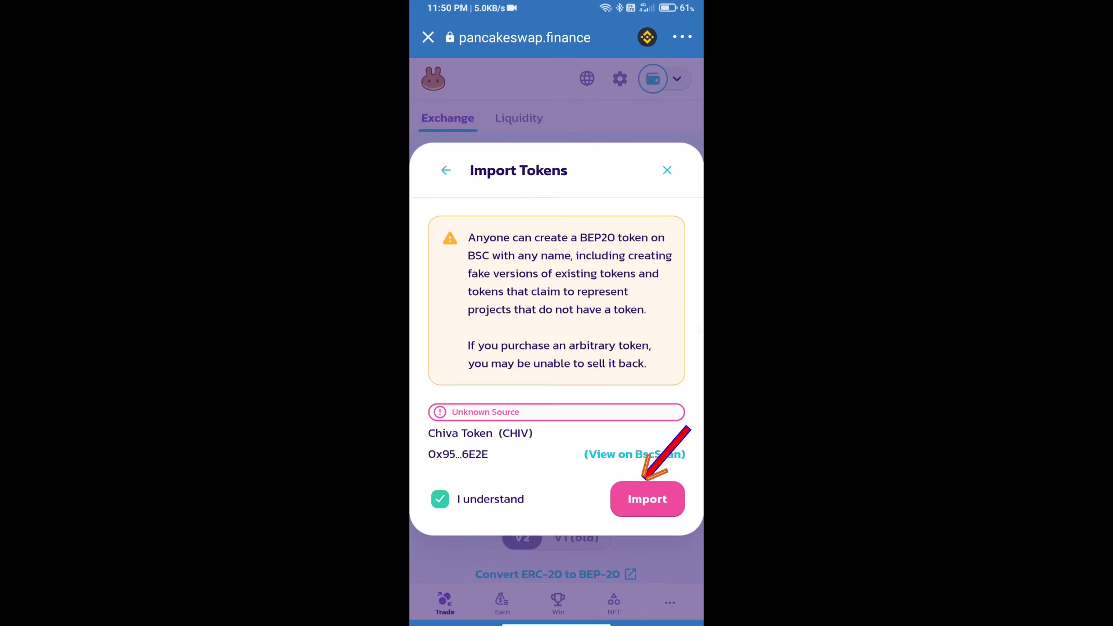
pyautogui.click(648, 499)
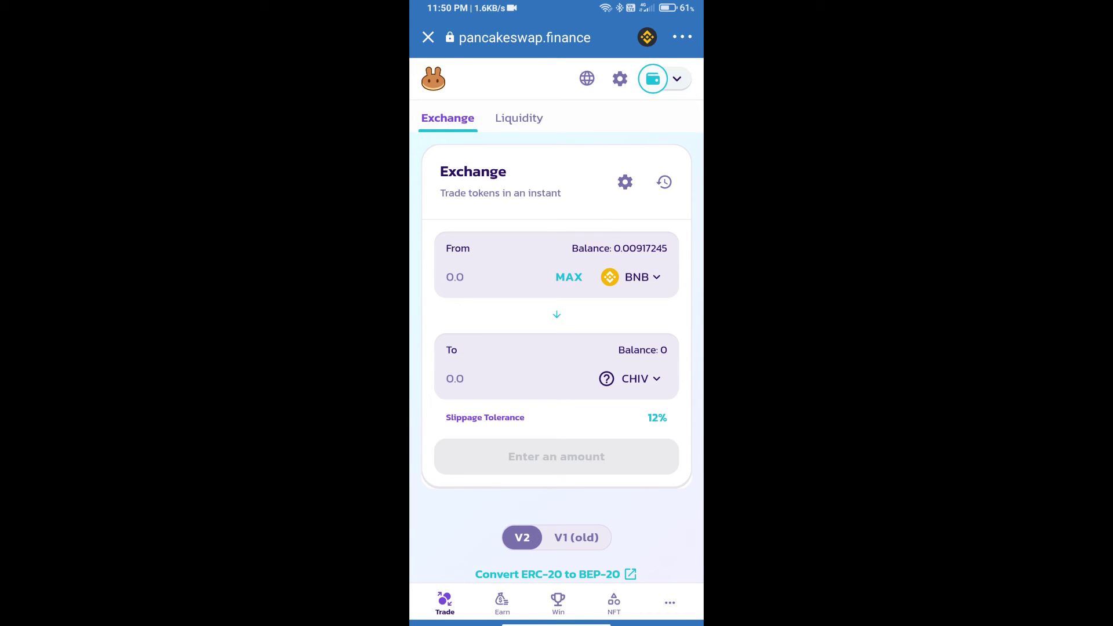
# Change the custom slippage tolerance in swap settings from 12.00 to 0.5.
pyautogui.click(625, 181)
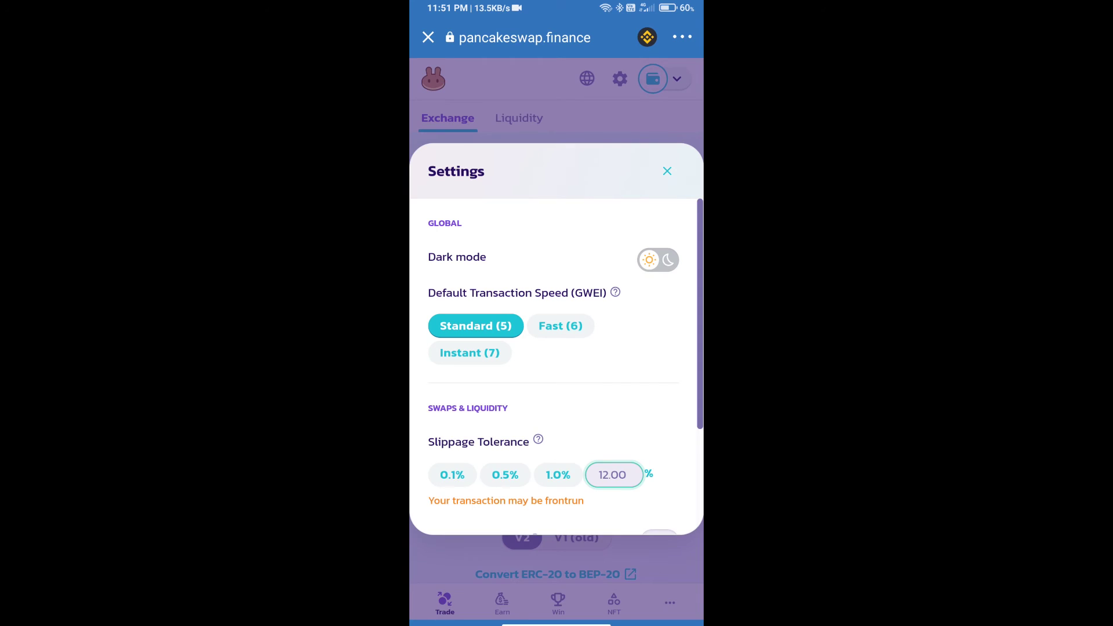
pyautogui.click(613, 474)
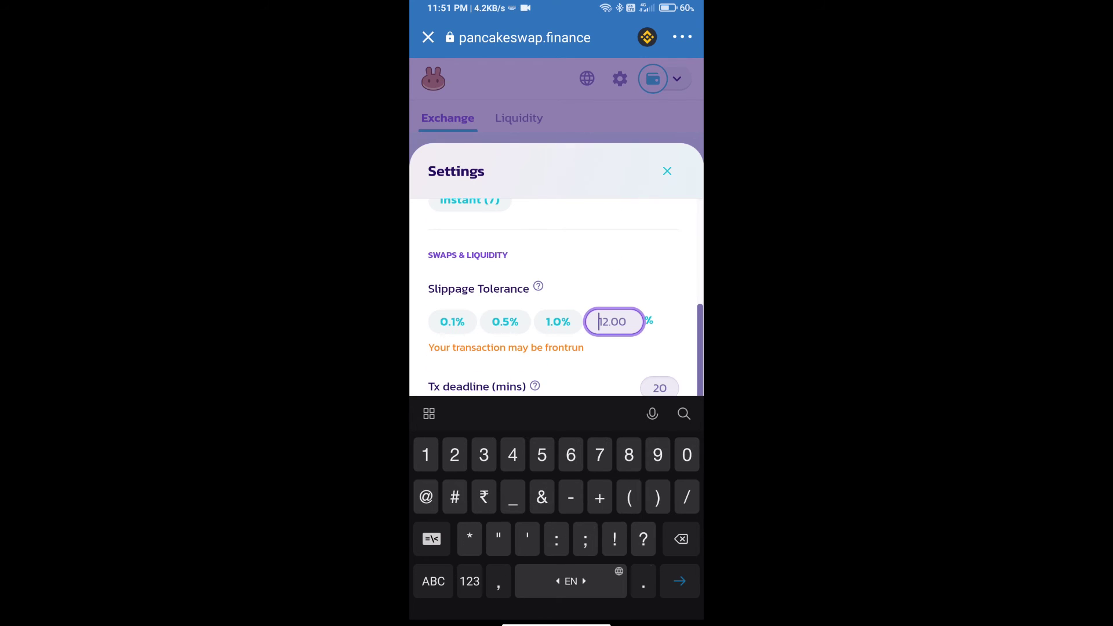
pyautogui.write('0.5')
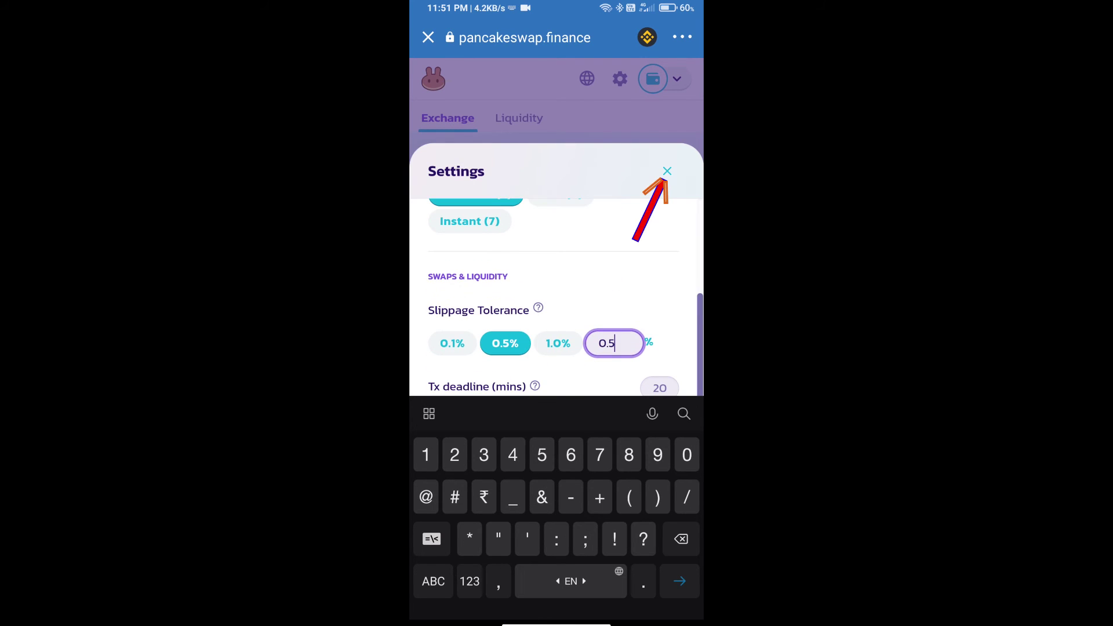
pyautogui.click(667, 171)
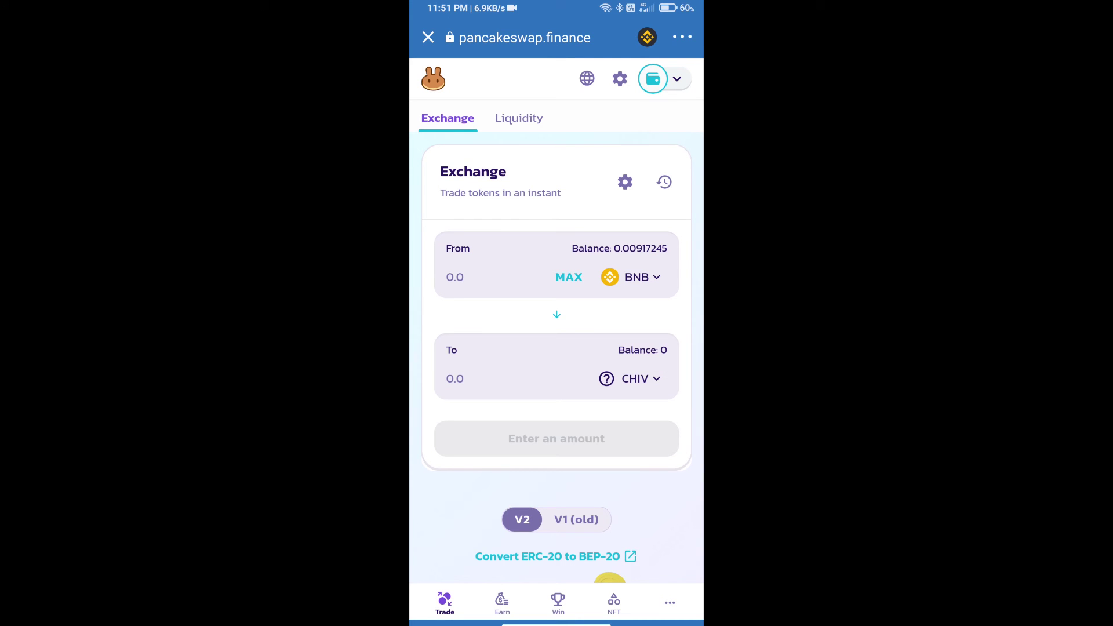
# Enter 10 CHIV as the amount to receive and start the swap.
pyautogui.click(487, 378)
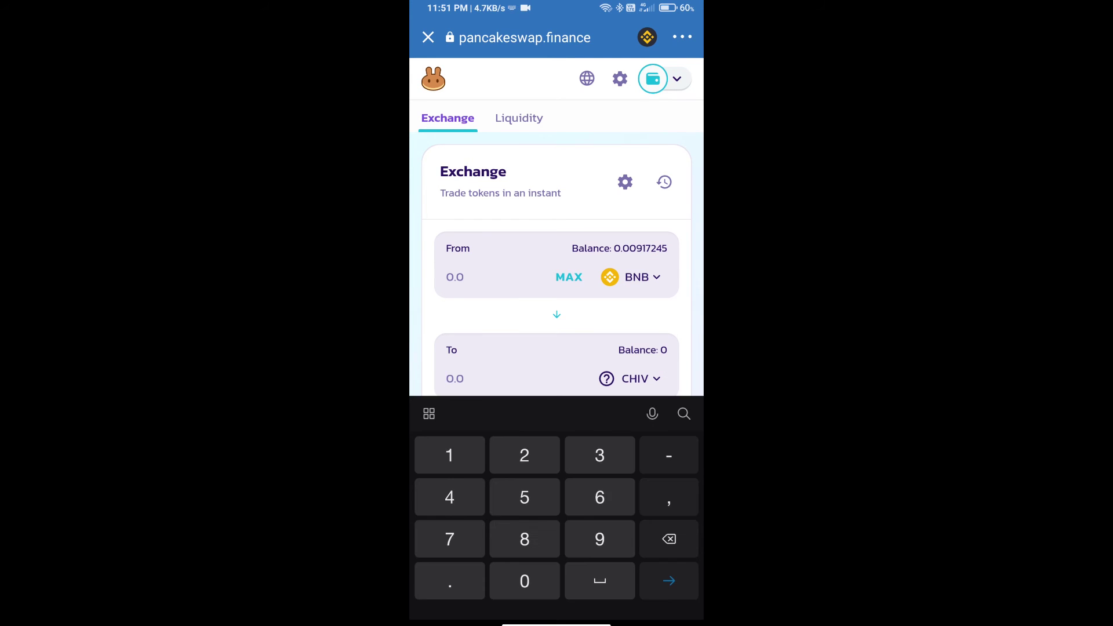
pyautogui.write('10')
pyautogui.scroll(-3, 557, 261)
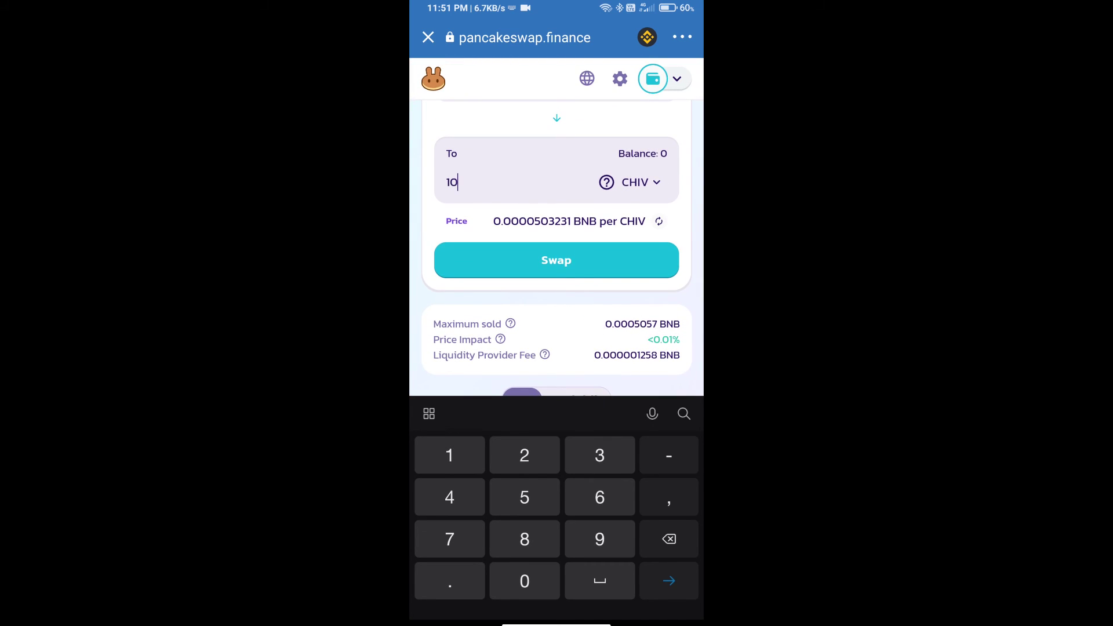
pyautogui.click(557, 261)
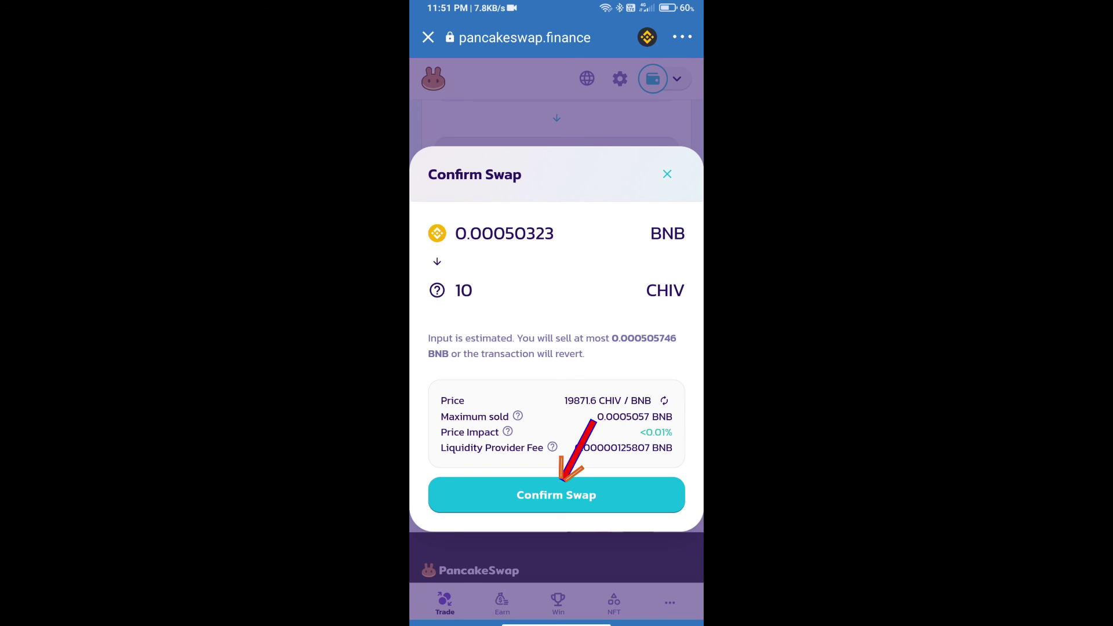
# Confirm the swap of 0.00050323 BNB for 10 CHIV.
pyautogui.click(556, 496)
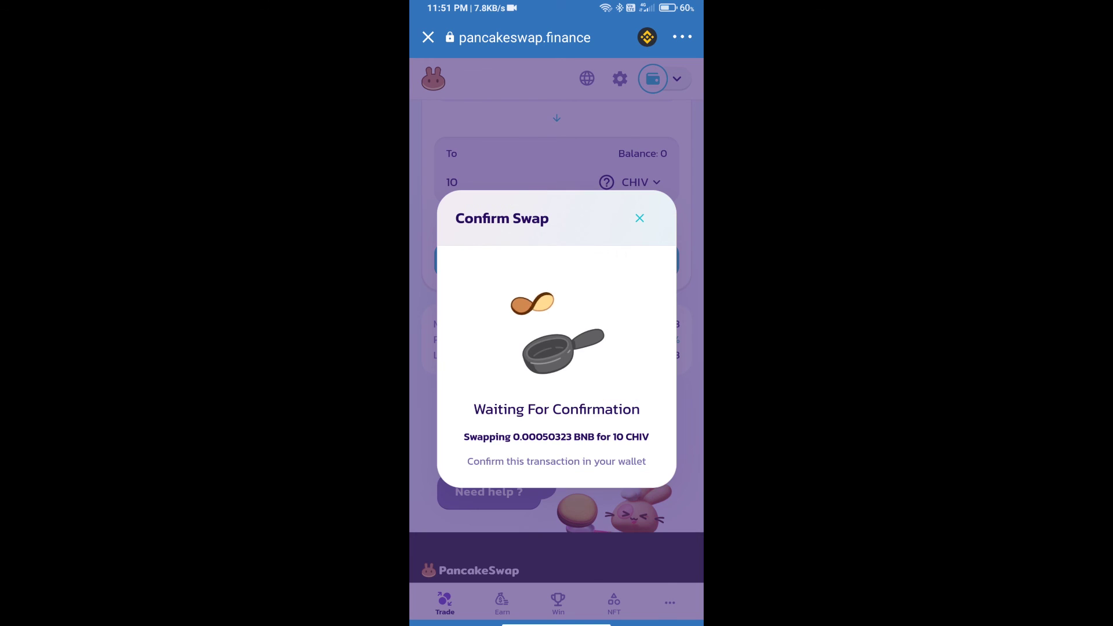